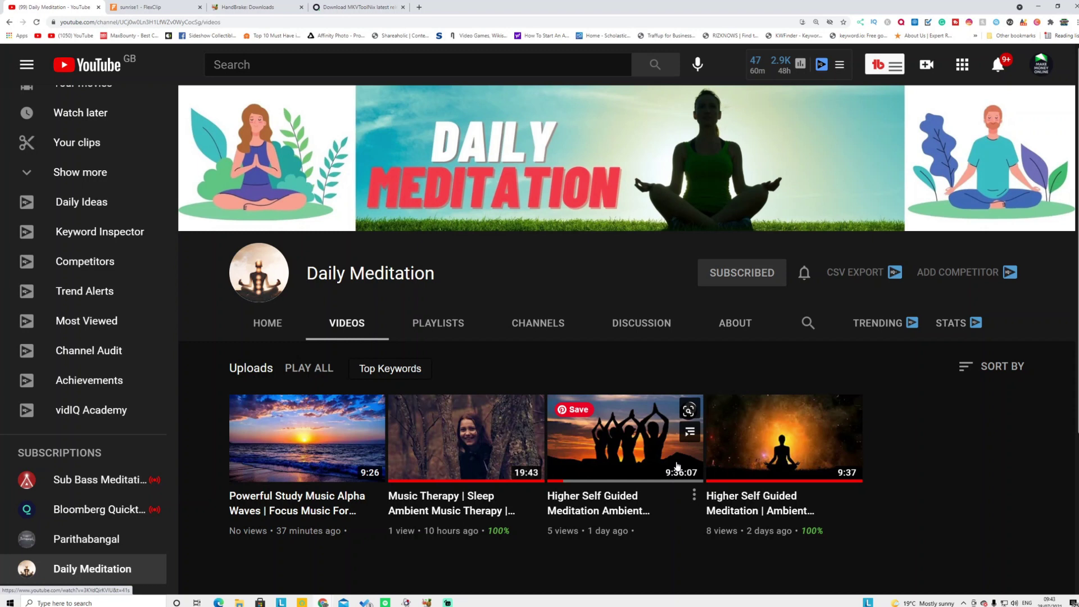
Step: Switch to the 'sunrise1 - FlexClip' browser tab, leaving the YouTube channel page
{"action": "left_click", "coordinate": [134, 8]}
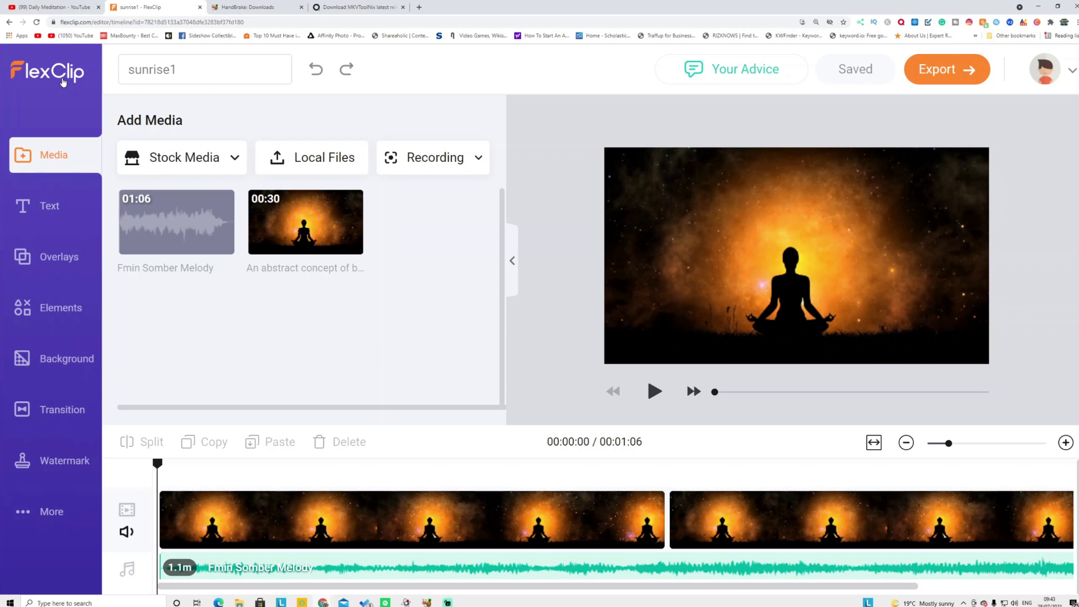
Step: Look over the sunrise1 media thumbnails, then bring up the HandBrake Downloads page
{"action": "mouse_move", "coordinate": [257, 226]}
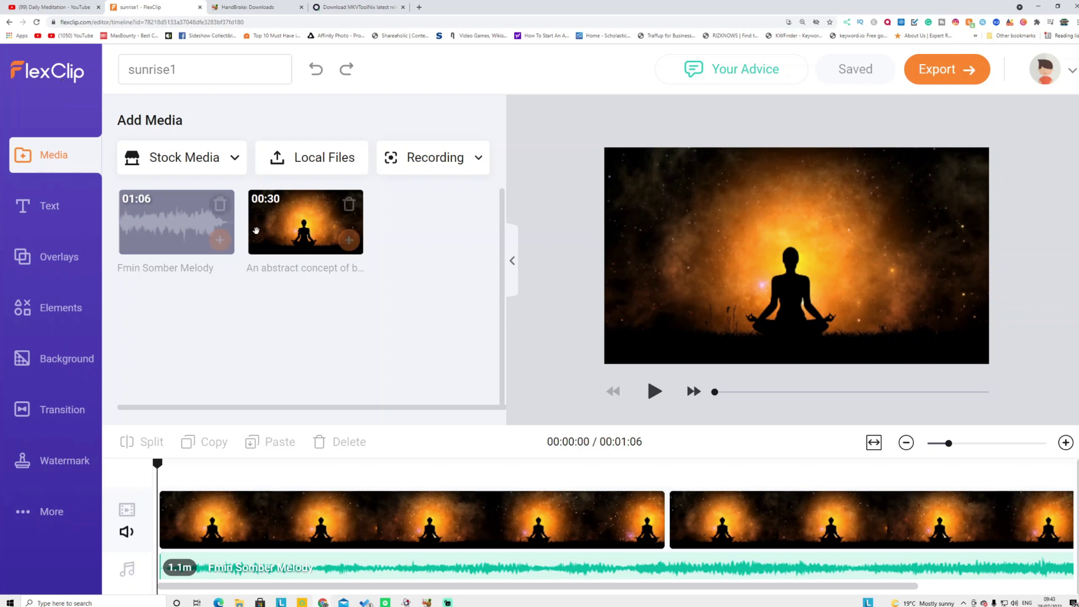
{"action": "mouse_move", "coordinate": [216, 220]}
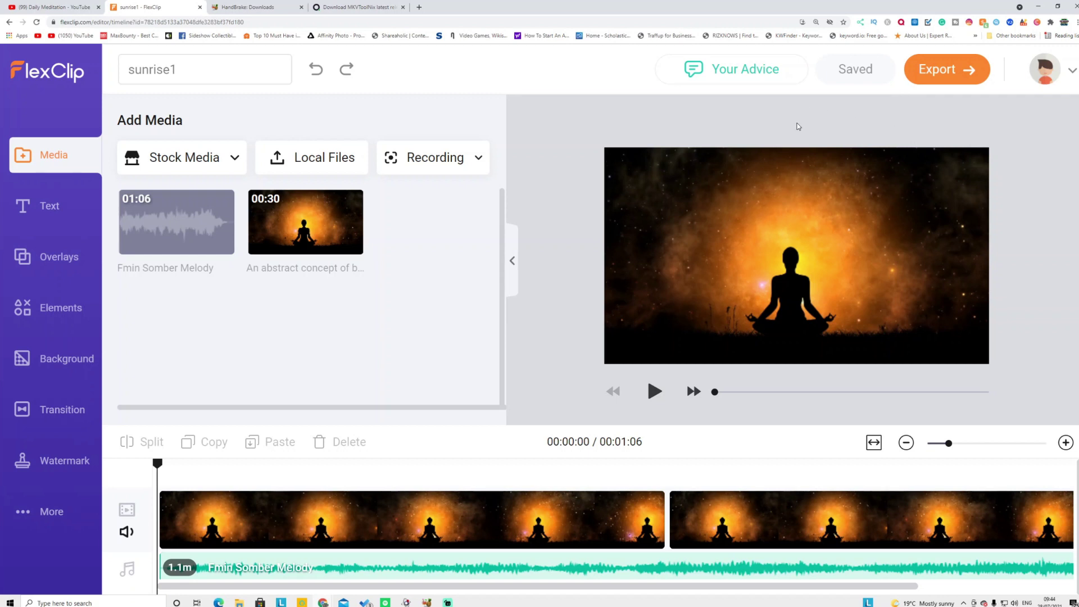
{"action": "left_click", "coordinate": [260, 8]}
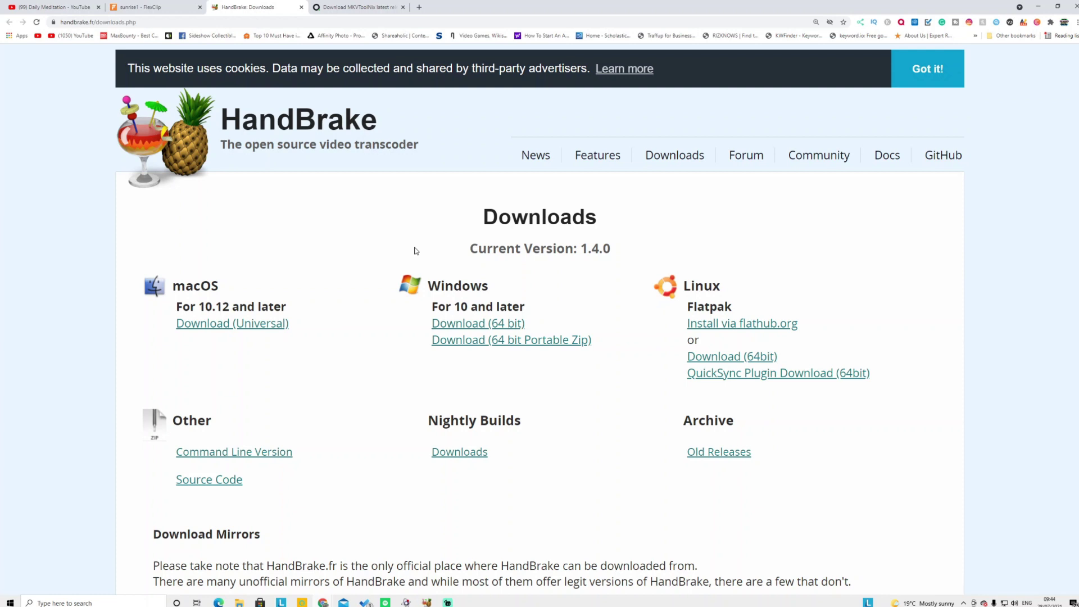
Step: Look over the MKVToolNix and HandBrake download pages, then minimize Chrome to reveal HandBrake
{"action": "left_click", "coordinate": [362, 5]}
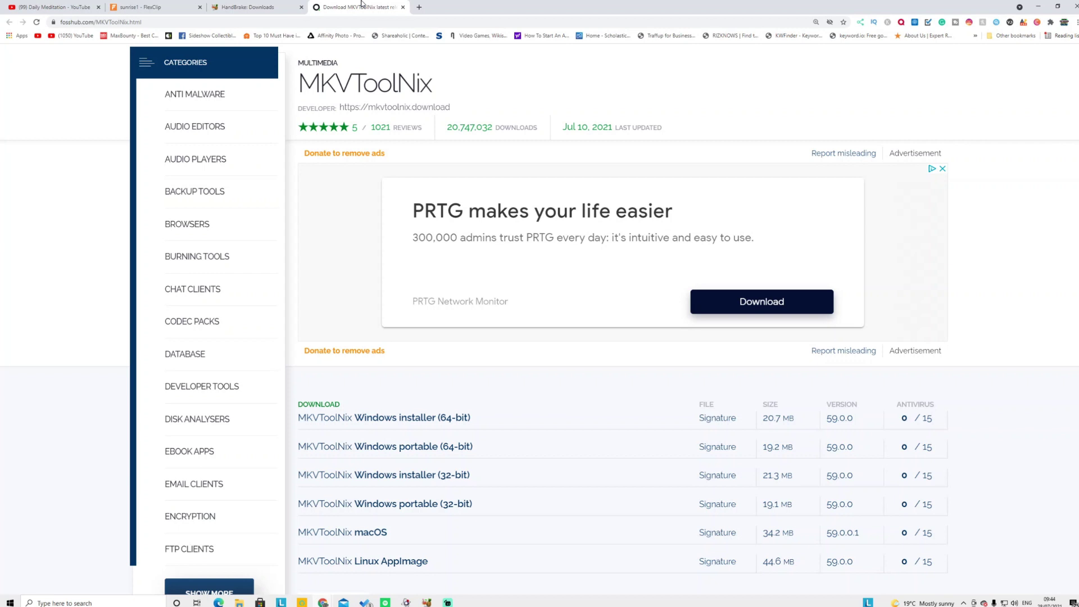
{"action": "left_click", "coordinate": [253, 7]}
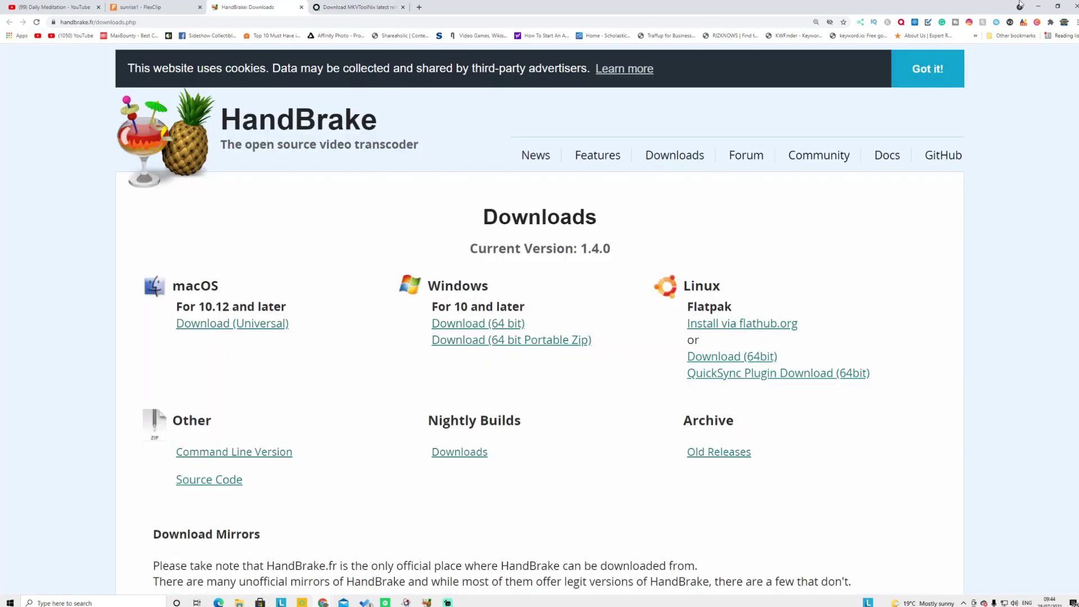
{"action": "left_click", "coordinate": [1038, 8]}
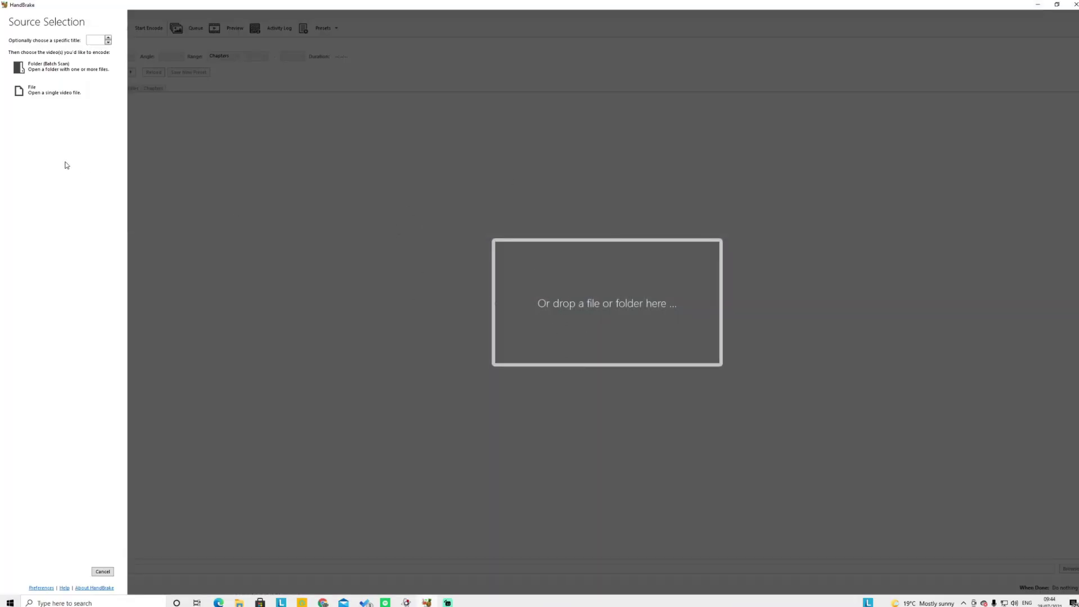
Step: Drag 'sunrise1 - Made with FlexClip' from Downloads into HandBrake as the source, then hide Explorer
{"action": "left_click", "coordinate": [238, 603]}
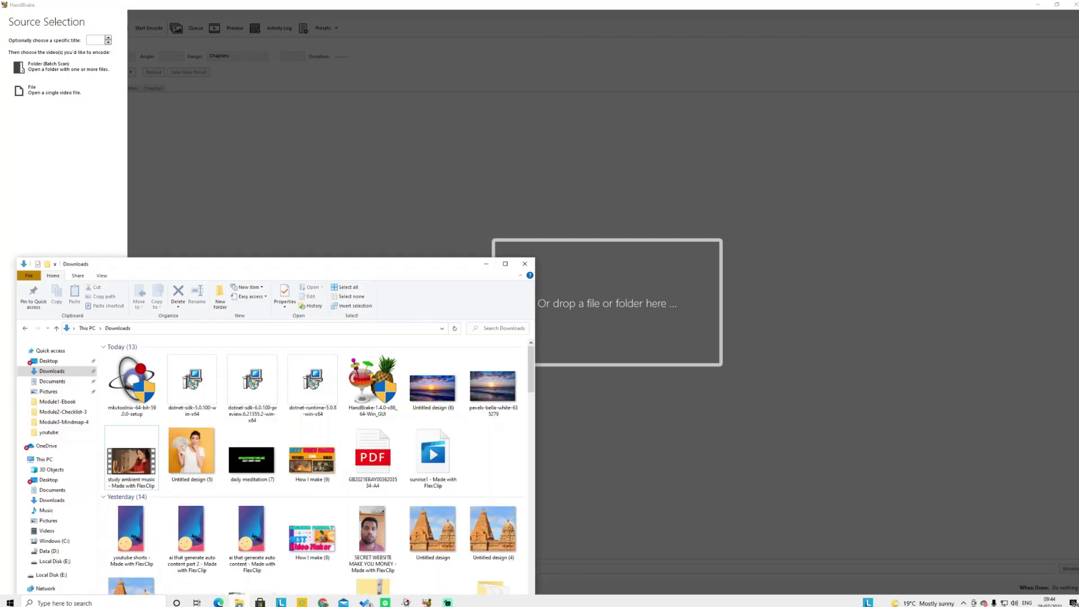
{"action": "left_click", "coordinate": [62, 384]}
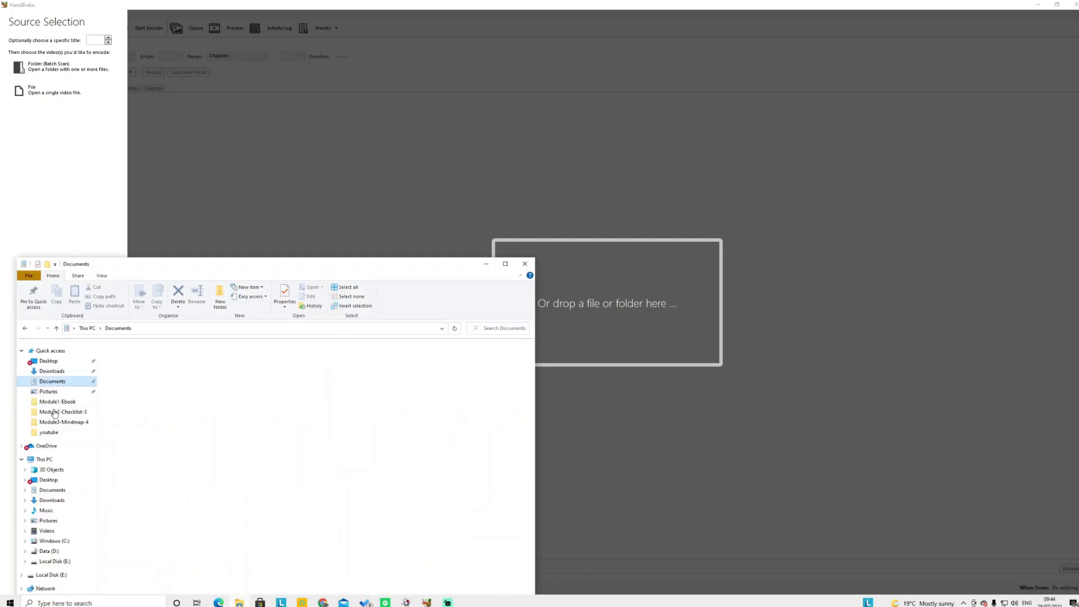
{"action": "left_click", "coordinate": [56, 361]}
{"action": "left_click", "coordinate": [51, 371]}
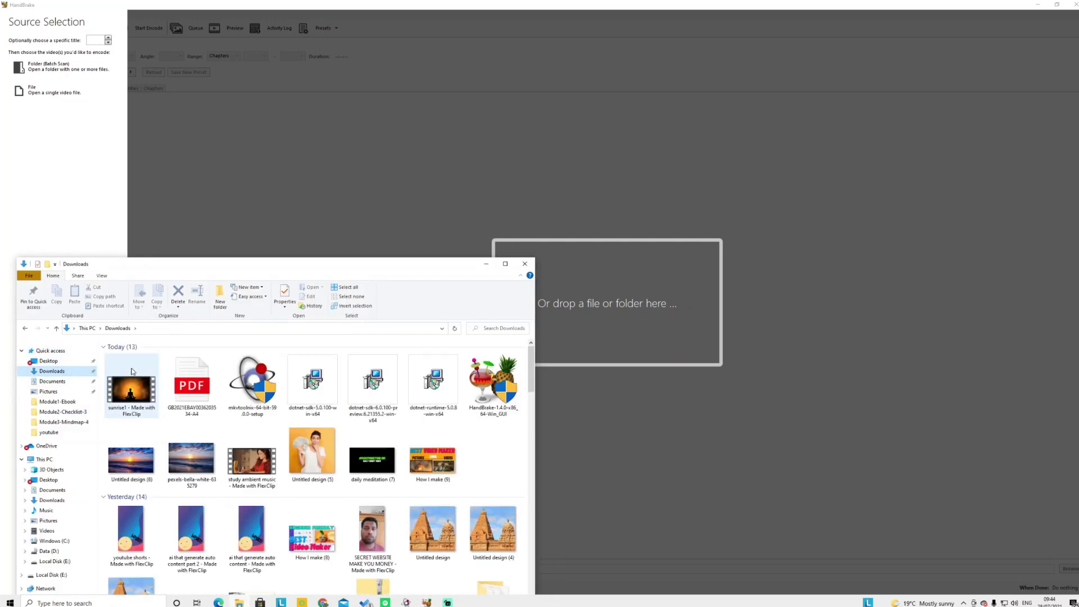
{"action": "left_click", "coordinate": [133, 395]}
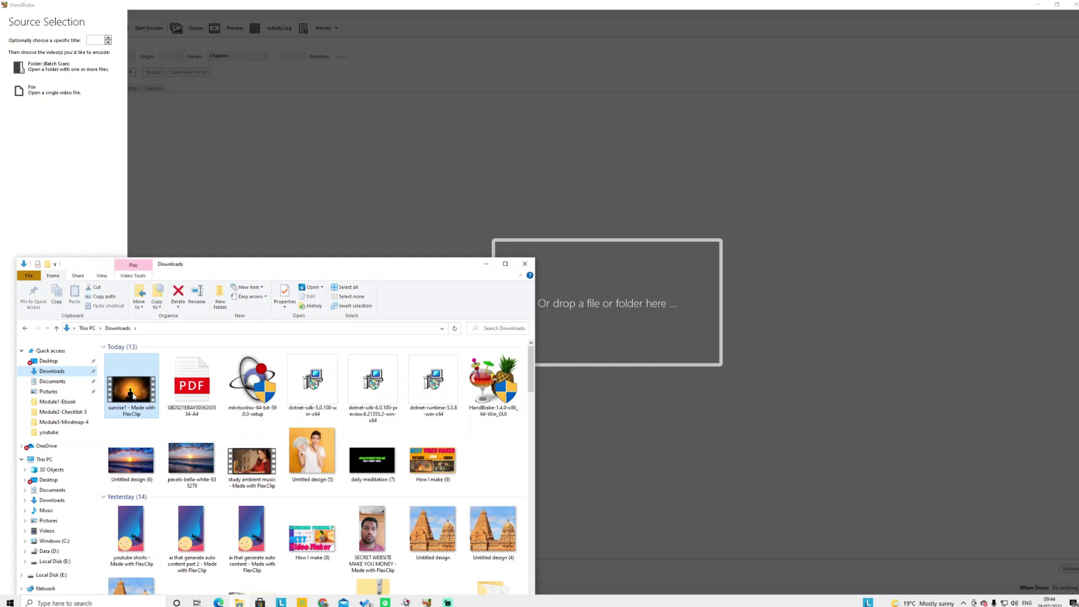
{"action": "left_click_drag", "start_coordinate": [133, 394], "coordinate": [470, 203]}
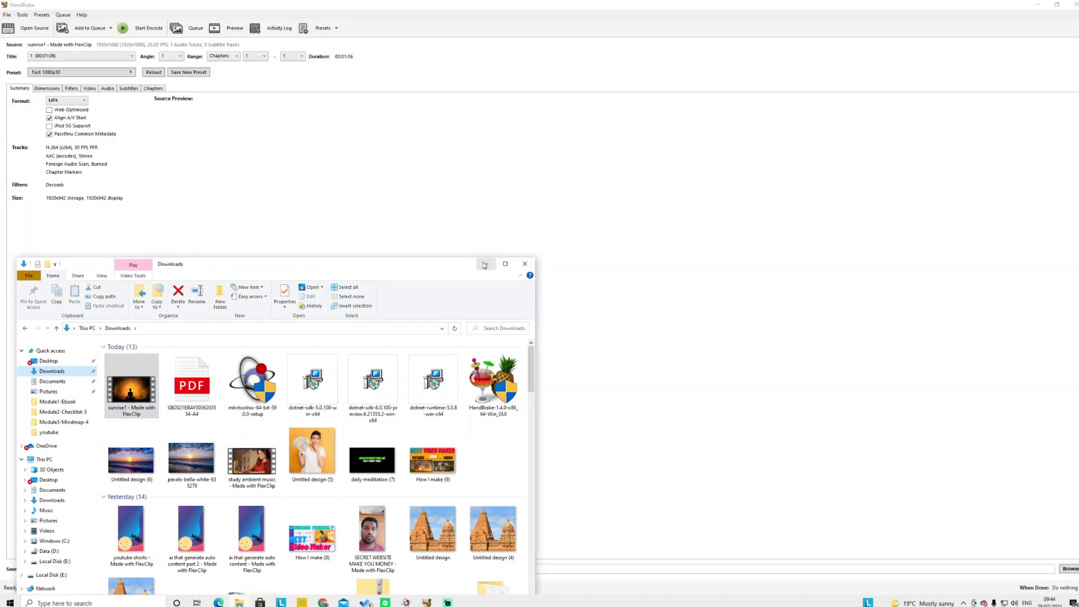
{"action": "left_click", "coordinate": [486, 264]}
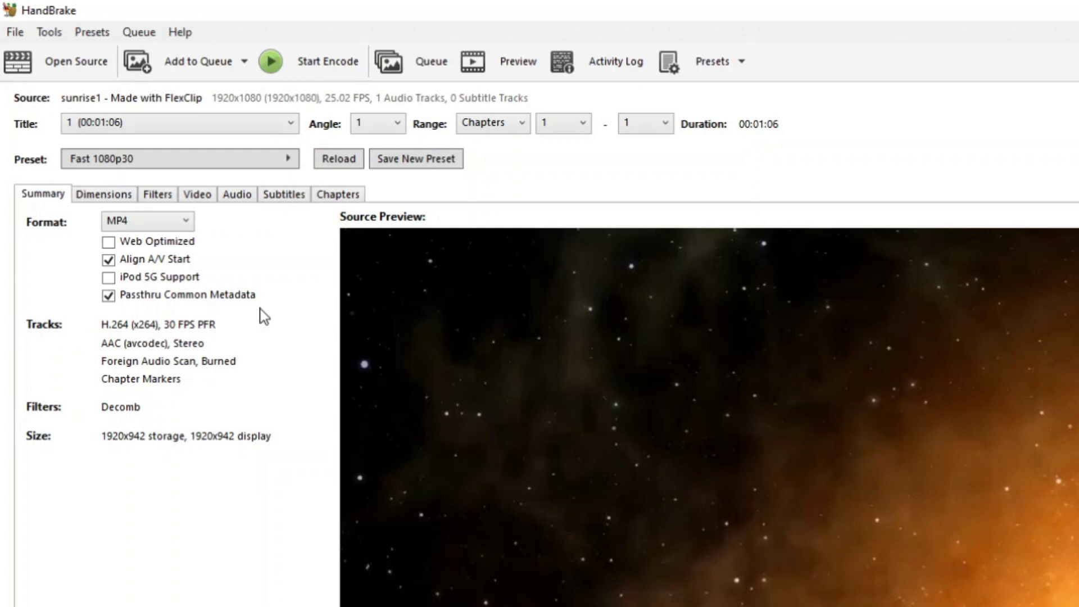
Step: Turn on Web Optimized and review the Dimensions and Filters settings
{"action": "left_click", "coordinate": [167, 246]}
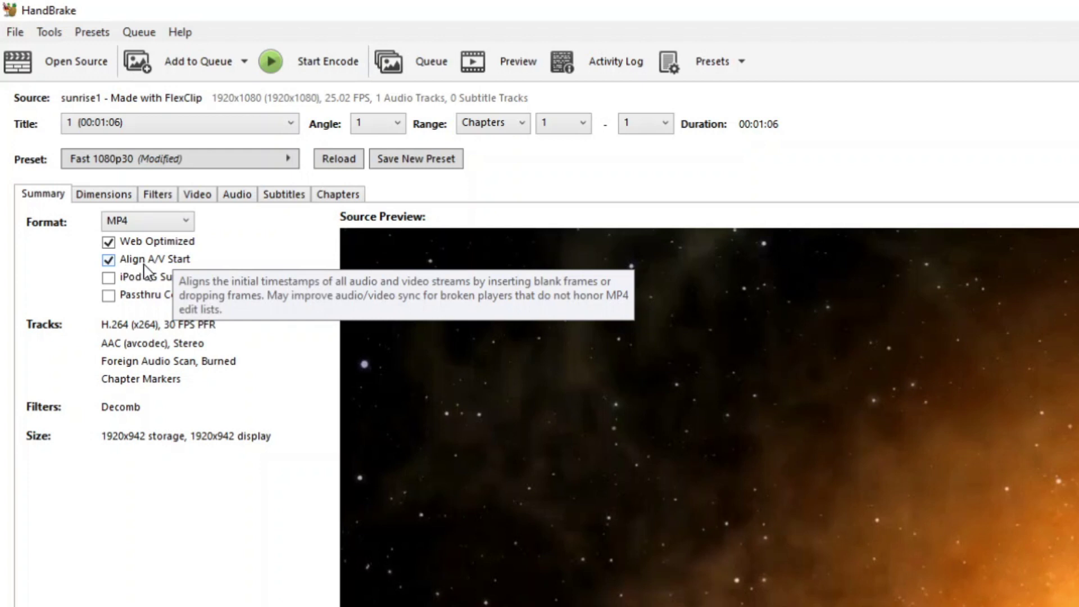
{"action": "left_click", "coordinate": [105, 195]}
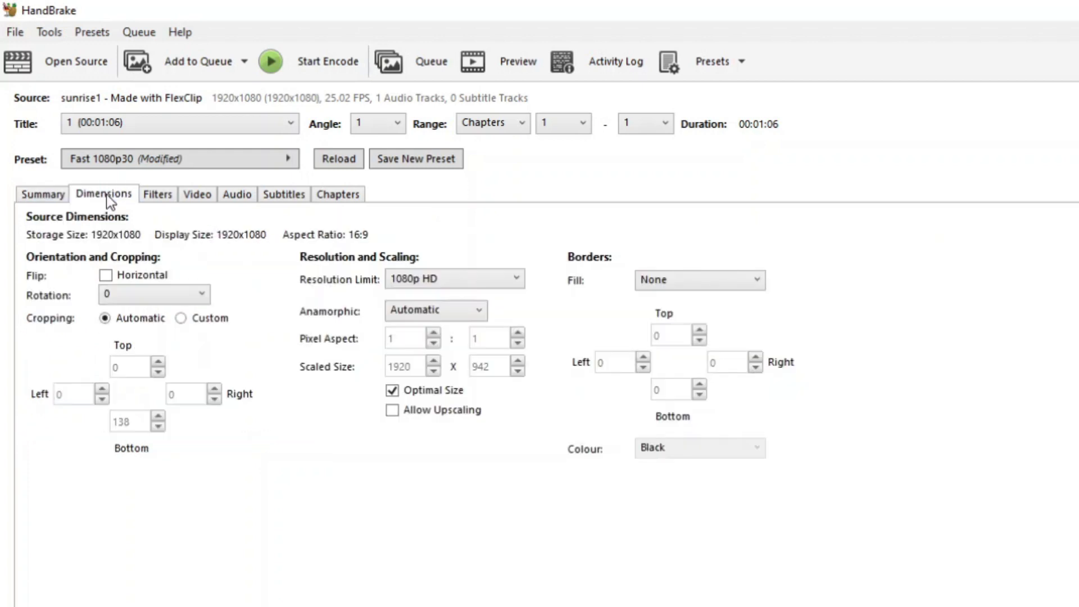
{"action": "left_click", "coordinate": [161, 195]}
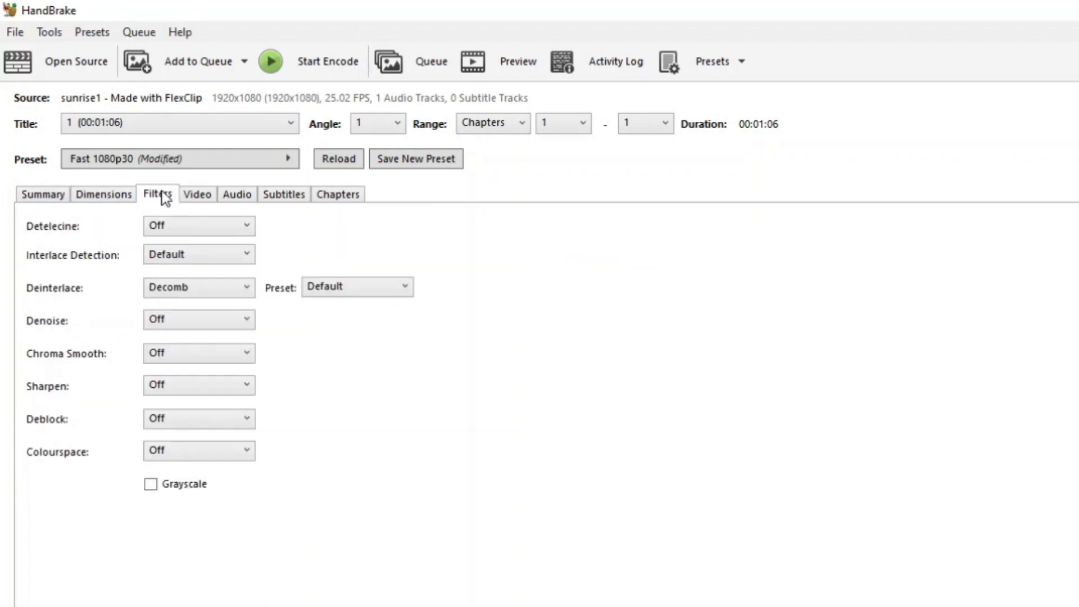
Step: Set Constant Quality to RF 30 on the Video tab and start the encode
{"action": "left_click", "coordinate": [192, 198]}
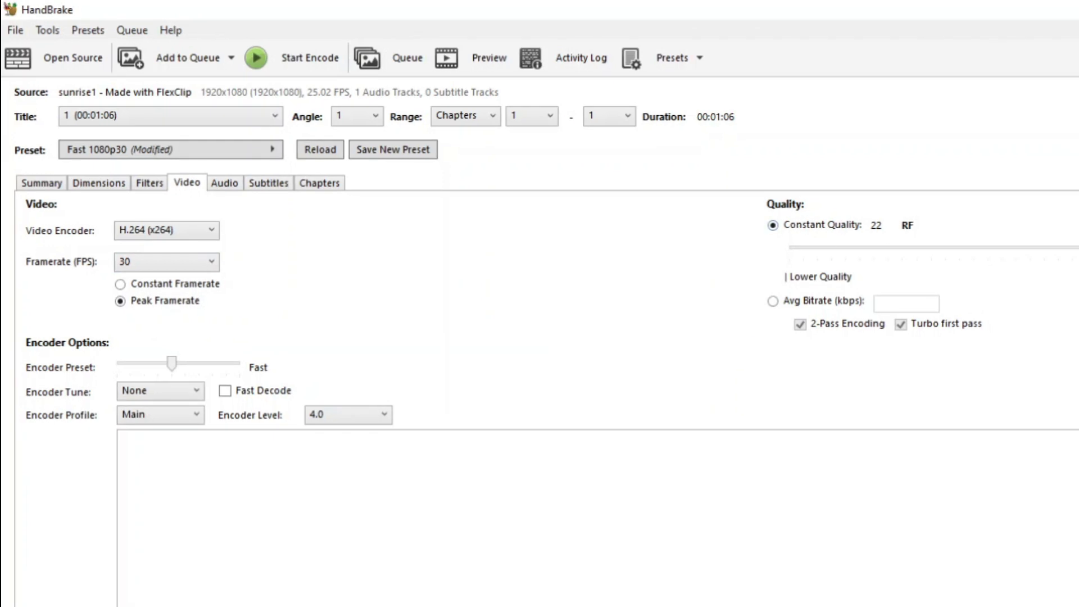
{"action": "key", "text": "Left"}
{"action": "key", "text": "Left"}
{"action": "key", "text": "Left"}
{"action": "key", "text": "Left"}
{"action": "key", "text": "Left"}
{"action": "key", "text": "Left"}
{"action": "key", "text": "Left"}
{"action": "key", "text": "Left"}
{"action": "key", "text": "Left"}
{"action": "key", "text": "Left"}
{"action": "key", "text": "Left"}
{"action": "key", "text": "Left"}
{"action": "key", "text": "Left"}
{"action": "key", "text": "Left"}
{"action": "key", "text": "Left"}
{"action": "key", "text": "Left"}
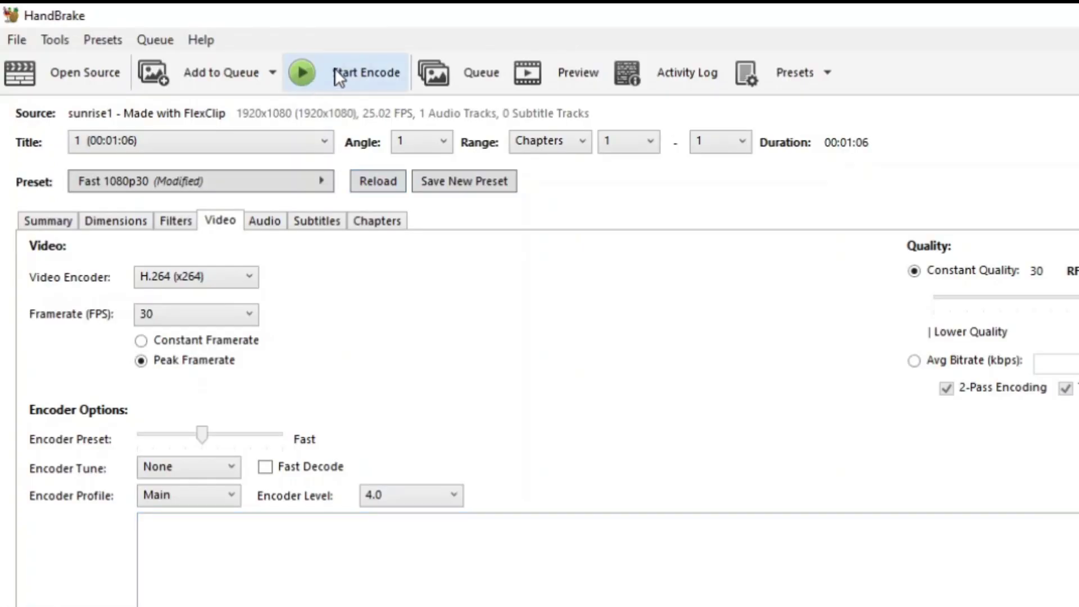
{"action": "left_click", "coordinate": [349, 74]}
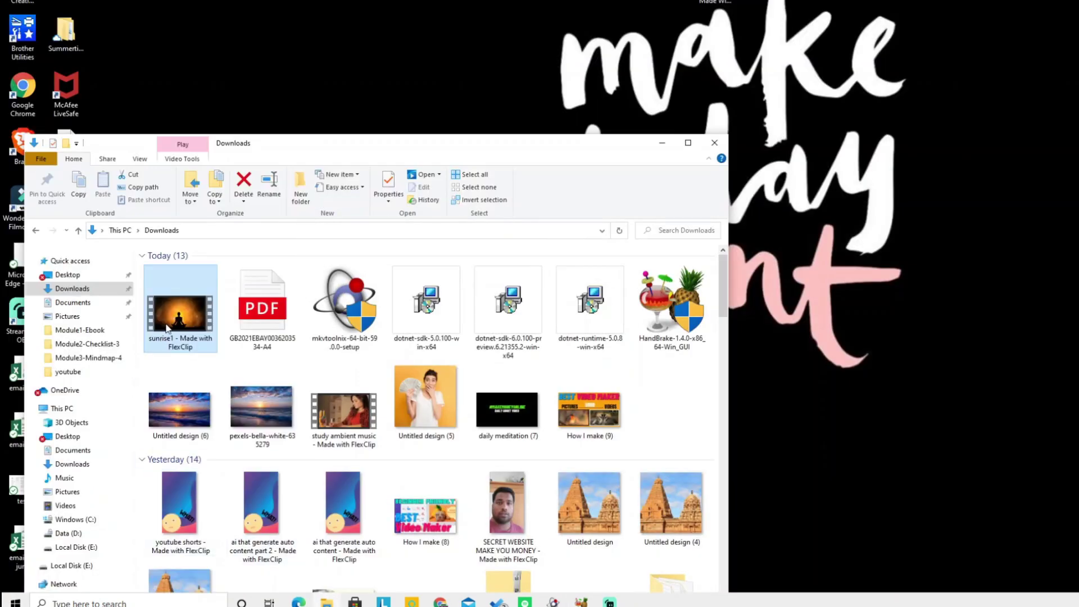
Step: Check the sunrise1 file's 48.8 MB size, then minimize Explorer and select the Sunrise1 desktop video
{"action": "mouse_move", "coordinate": [171, 327]}
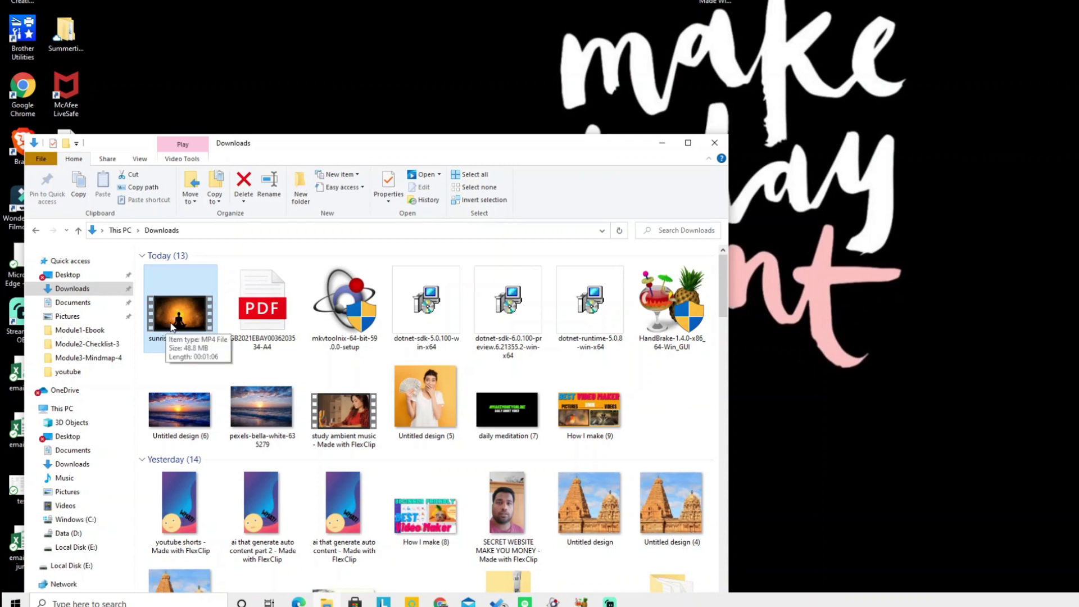
{"action": "left_click", "coordinate": [760, 29]}
{"action": "left_click", "coordinate": [662, 142]}
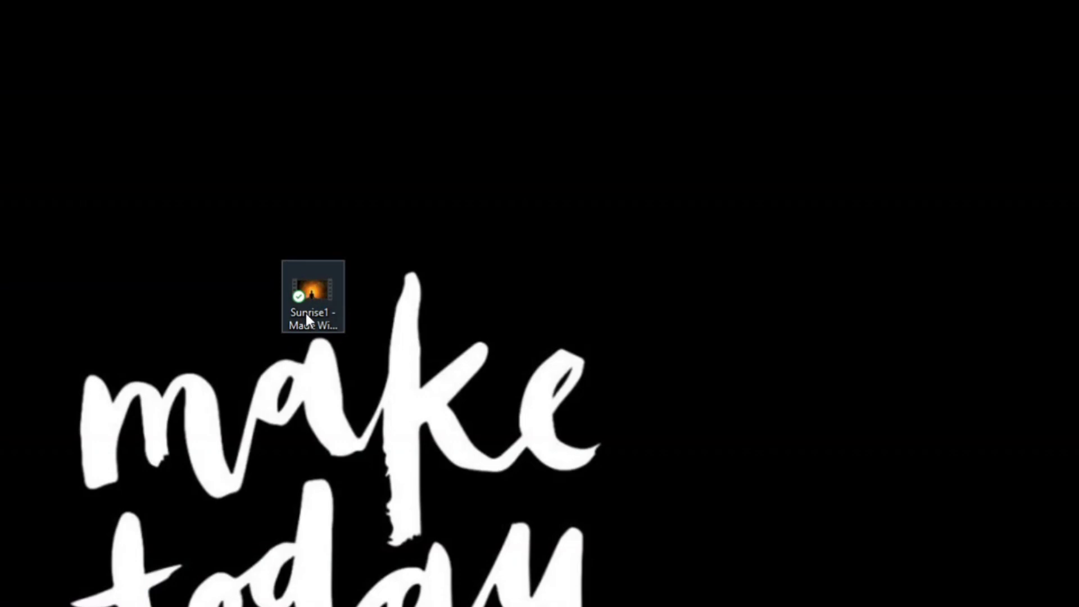
{"action": "left_click", "coordinate": [317, 318]}
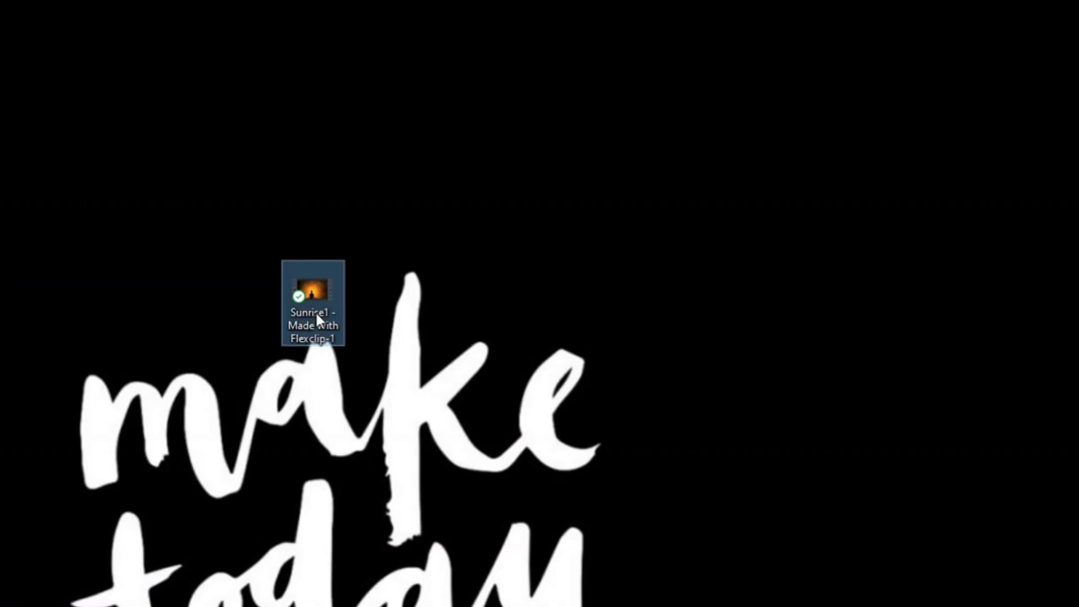
{"action": "mouse_move", "coordinate": [320, 318]}
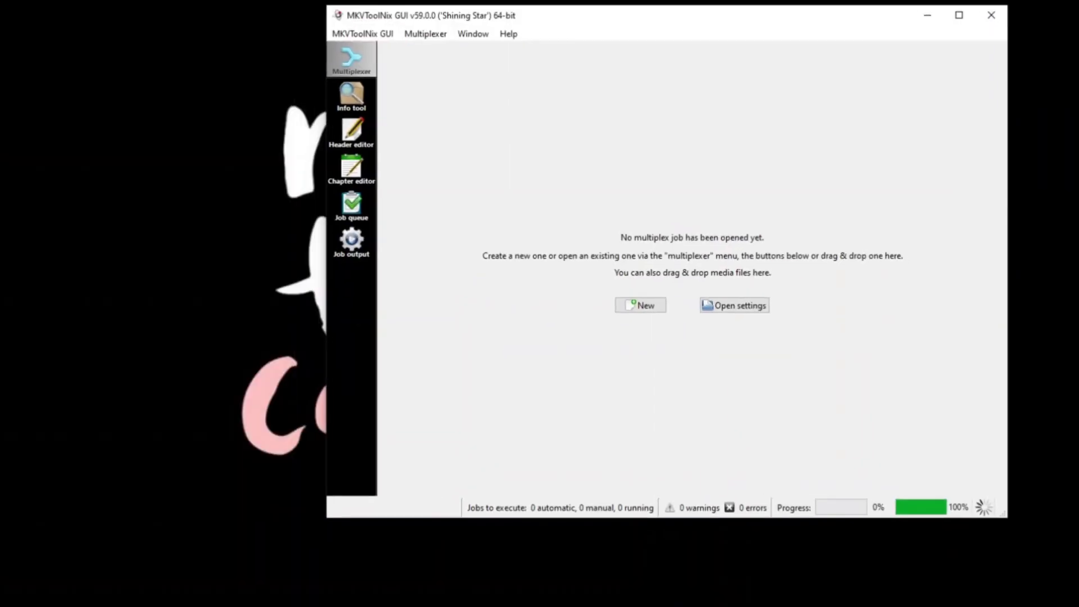
Step: Reposition the MKVToolNix window, add the Sunrise1 clip, and append a second copy
{"action": "left_click_drag", "start_coordinate": [607, 25], "coordinate": [872, 76]}
{"action": "left_click_drag", "start_coordinate": [457, 69], "coordinate": [106, 205]}
{"action": "left_click_drag", "start_coordinate": [815, 73], "coordinate": [606, 38]}
{"action": "left_click_drag", "start_coordinate": [115, 197], "coordinate": [740, 256]}
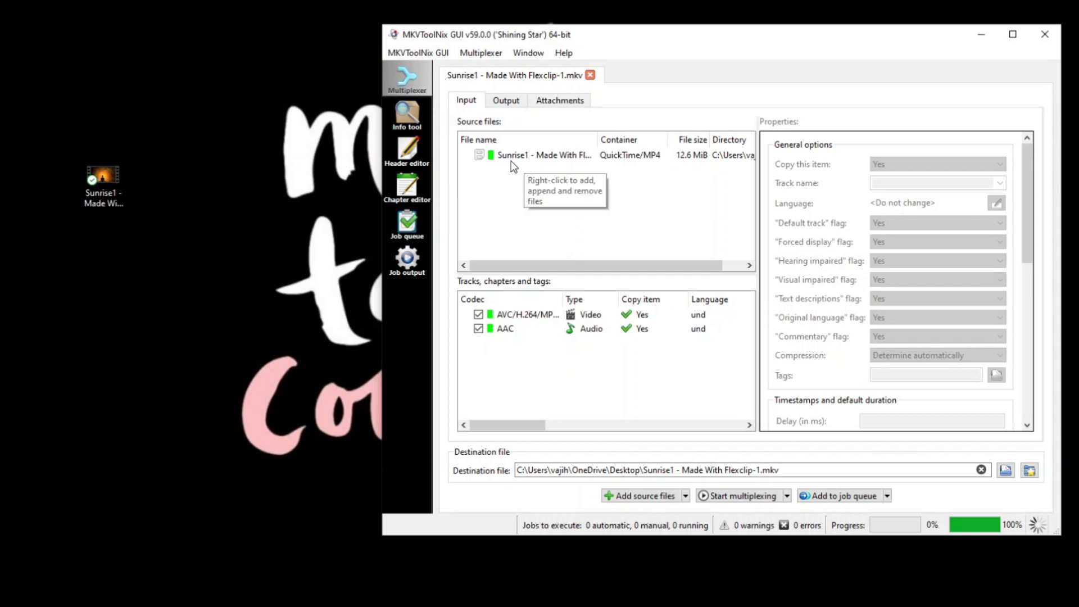
{"action": "left_click_drag", "start_coordinate": [87, 200], "coordinate": [568, 218]}
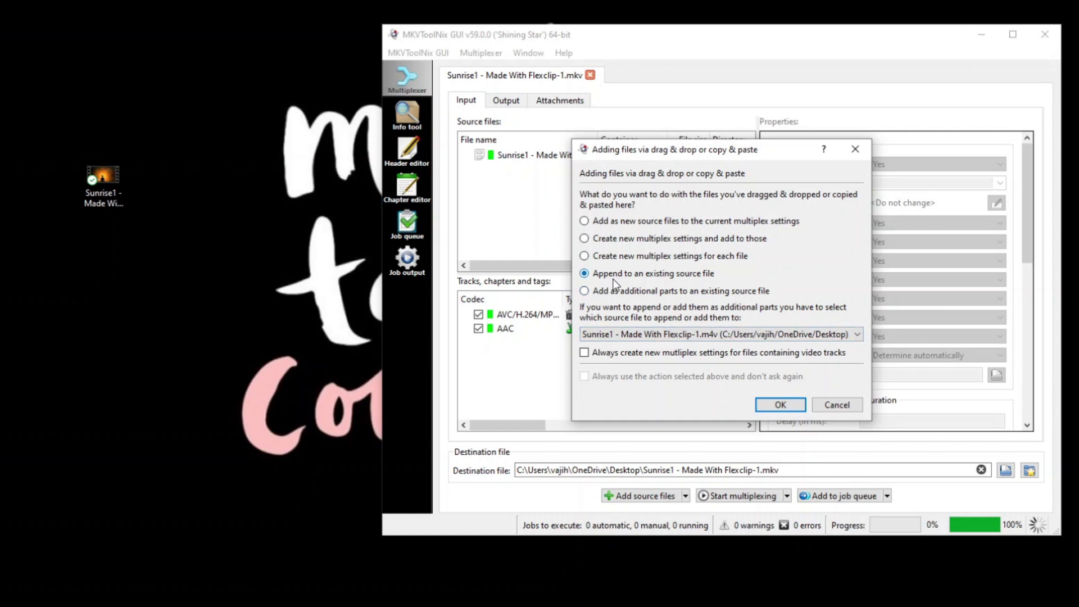
{"action": "left_click", "coordinate": [793, 410]}
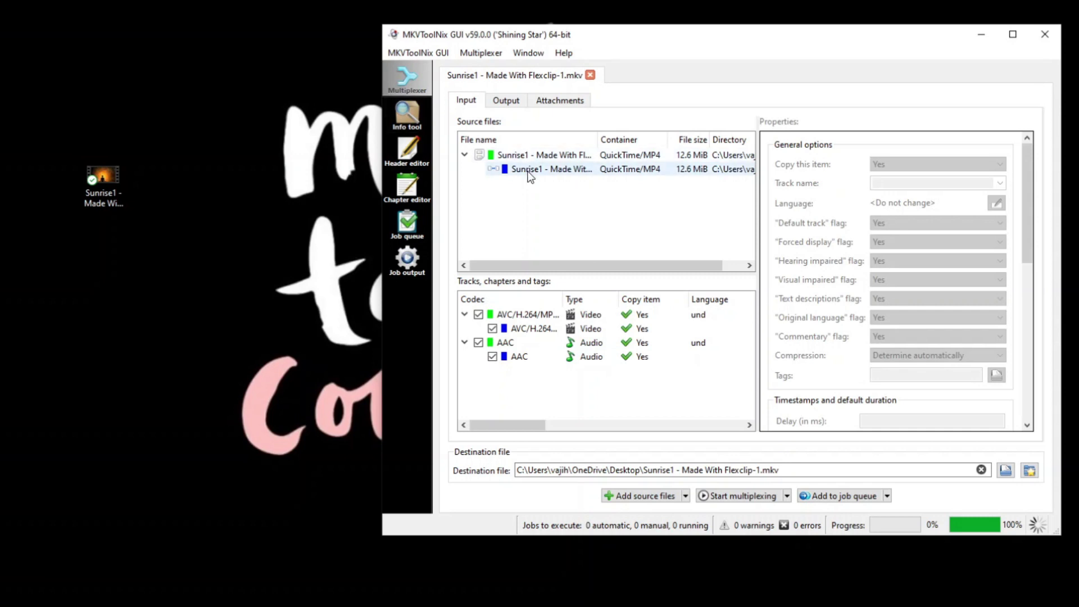
Step: Append two more copies of the Sunrise1 clip to the existing source
{"action": "left_click_drag", "start_coordinate": [110, 193], "coordinate": [495, 210]}
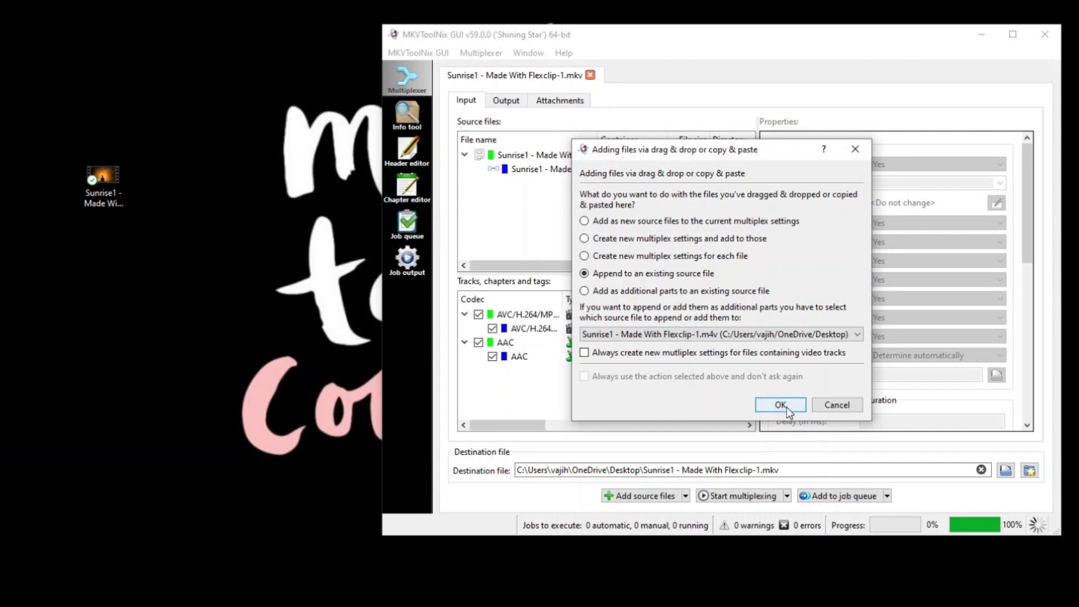
{"action": "left_click", "coordinate": [778, 404]}
{"action": "left_click", "coordinate": [105, 203]}
{"action": "left_click_drag", "start_coordinate": [105, 203], "coordinate": [525, 222]}
{"action": "left_click", "coordinate": [102, 197]}
{"action": "left_click", "coordinate": [780, 405]}
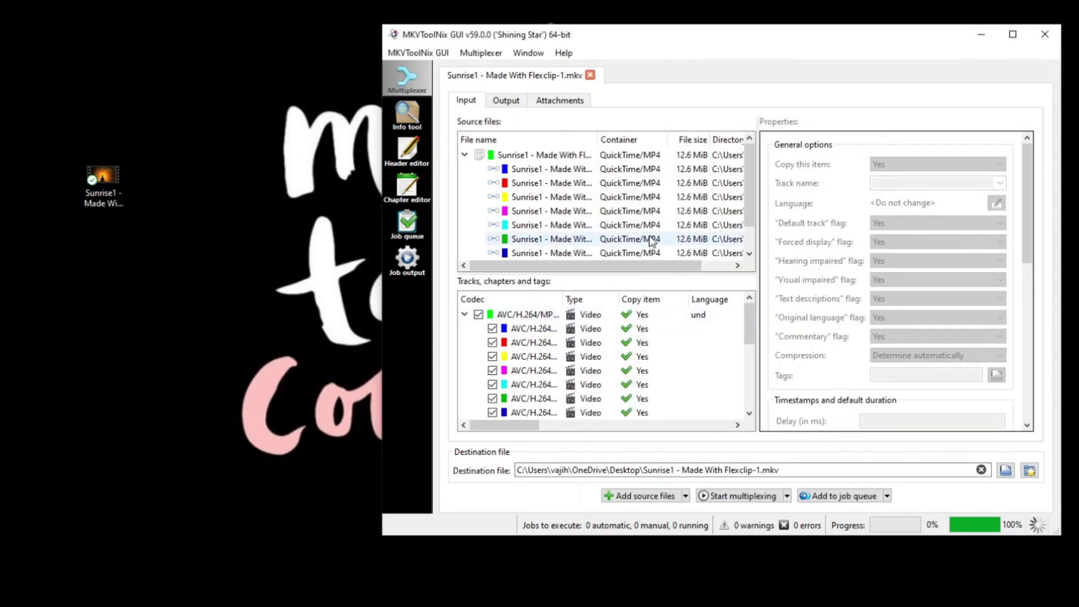
{"action": "scroll", "coordinate": [653, 236], "scroll_direction": "up", "scroll_amount": 1}
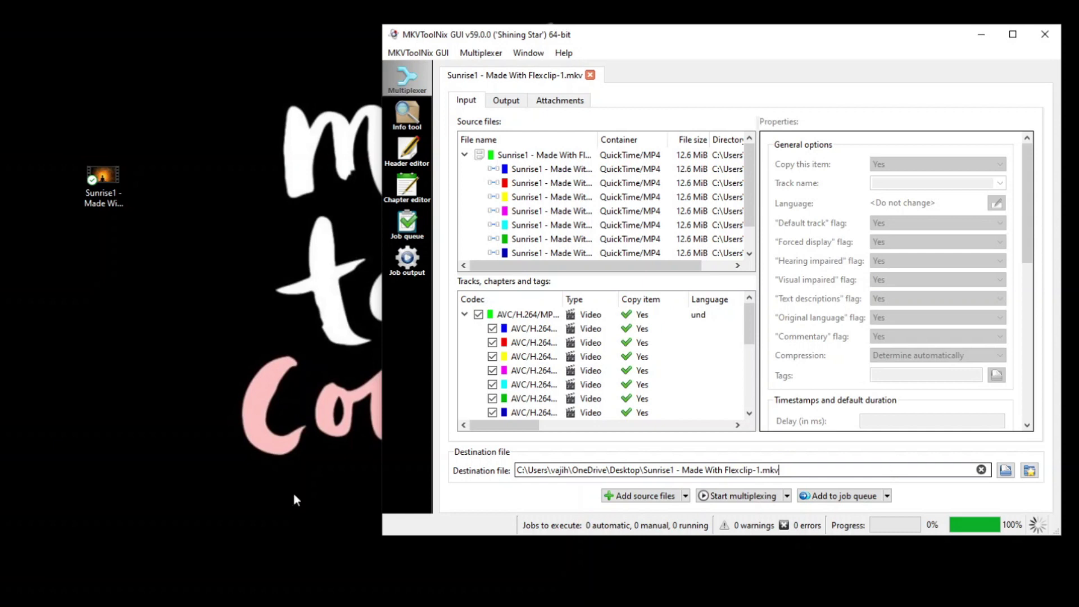
Step: Name the output 'Sunrise1 - Made With Flexclip-10m.mkv', multiplex it, then load it into a new job
{"action": "left_click", "coordinate": [762, 470]}
{"action": "type", "text": "0m"}
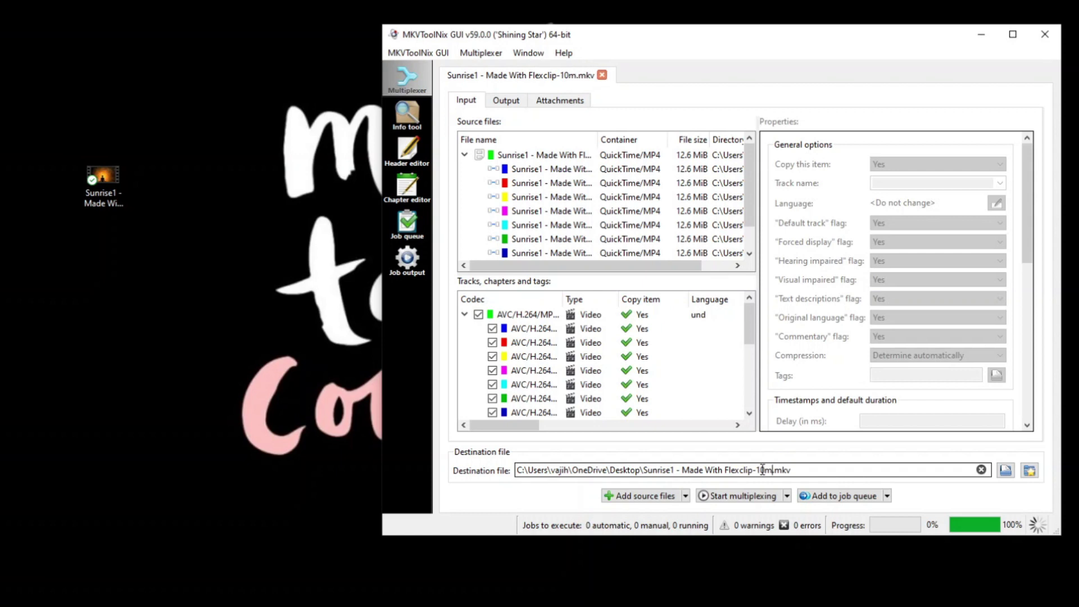
{"action": "left_click", "coordinate": [740, 497]}
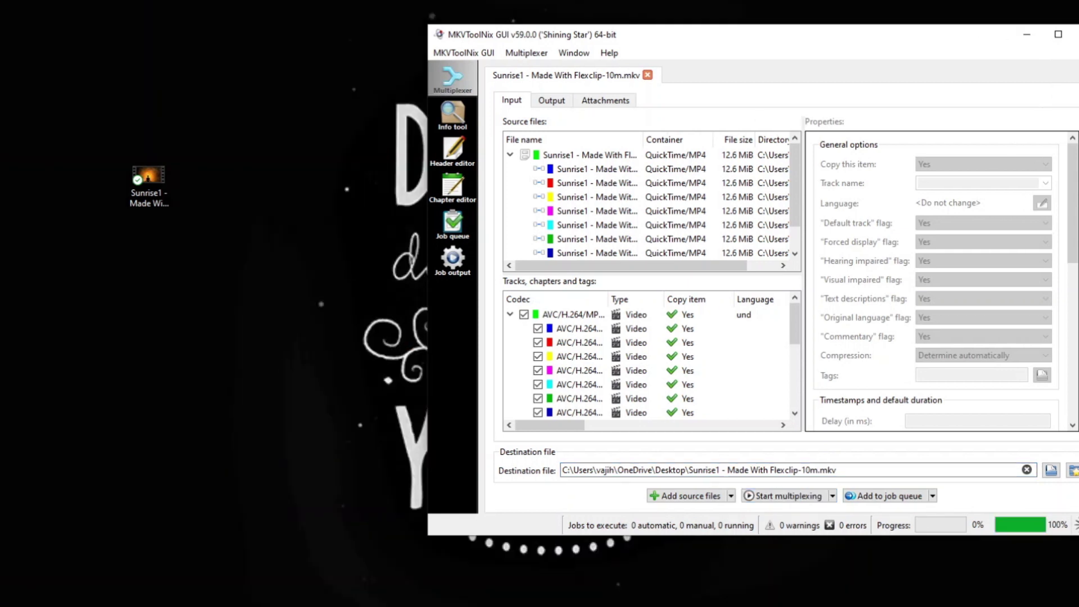
{"action": "left_click", "coordinate": [50, 366]}
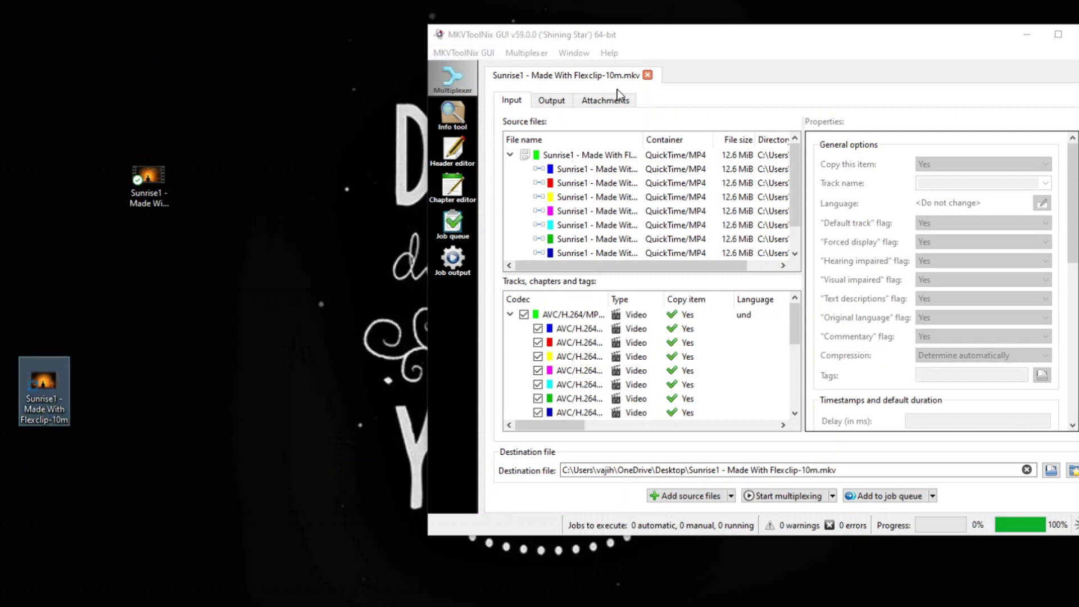
{"action": "left_click", "coordinate": [647, 77]}
{"action": "left_click_drag", "start_coordinate": [42, 386], "coordinate": [698, 351]}
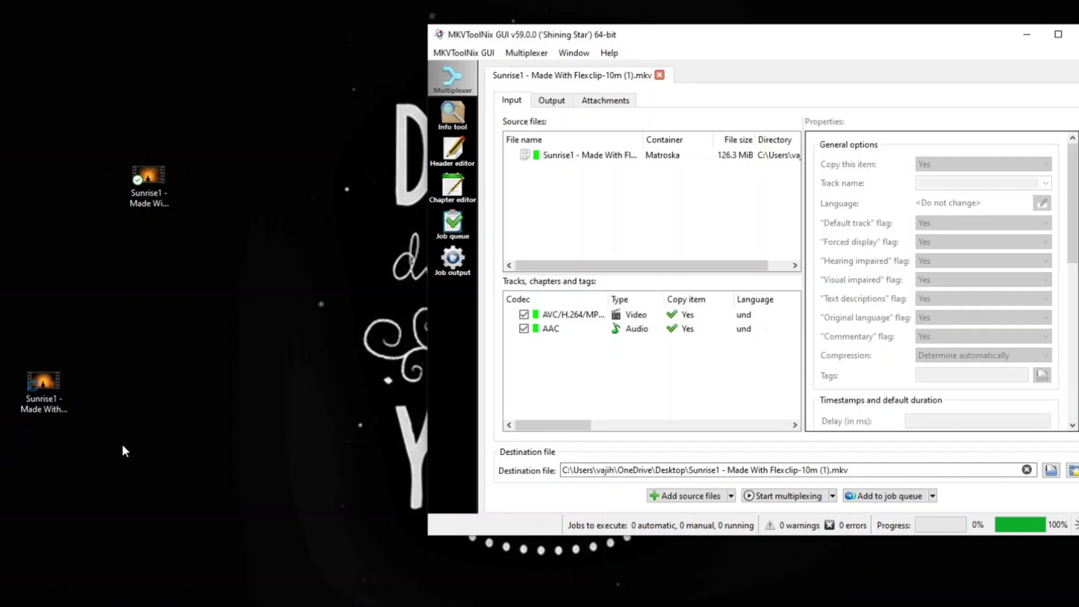
Step: Append further copies of the ten-minute MKV to the existing source
{"action": "left_click_drag", "start_coordinate": [44, 383], "coordinate": [589, 229]}
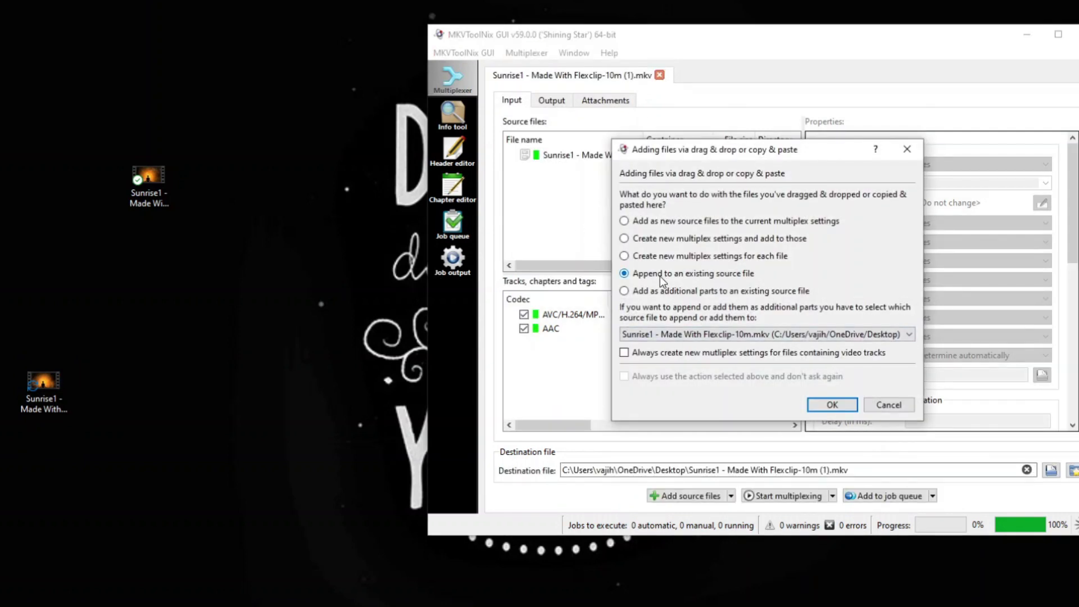
{"action": "left_click", "coordinate": [832, 405]}
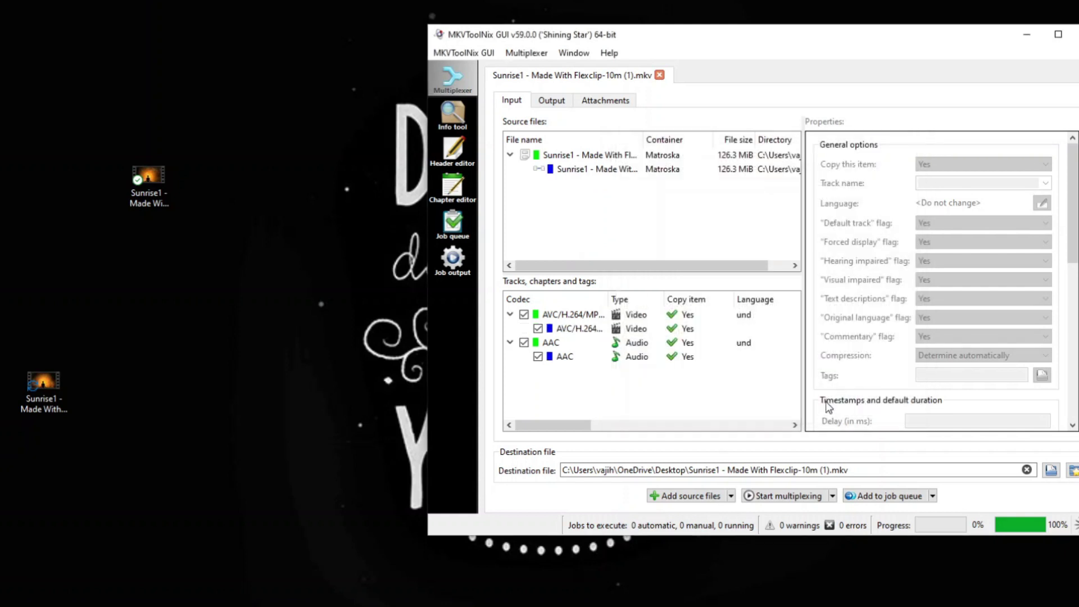
{"action": "left_click_drag", "start_coordinate": [44, 385], "coordinate": [538, 235]}
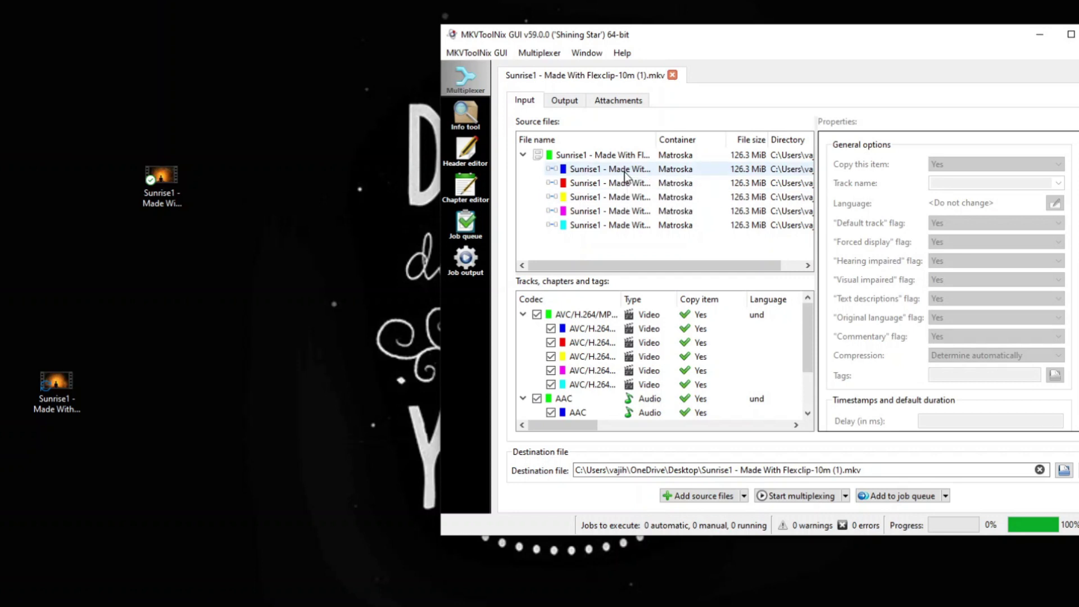
Step: Rename the output to 'Sunrise1 - Made With Flexclip-1hr (1).mkv' and start multiplexing
{"action": "left_click", "coordinate": [831, 470]}
{"action": "key", "text": "BackSpace"}
{"action": "key", "text": "BackSpace"}
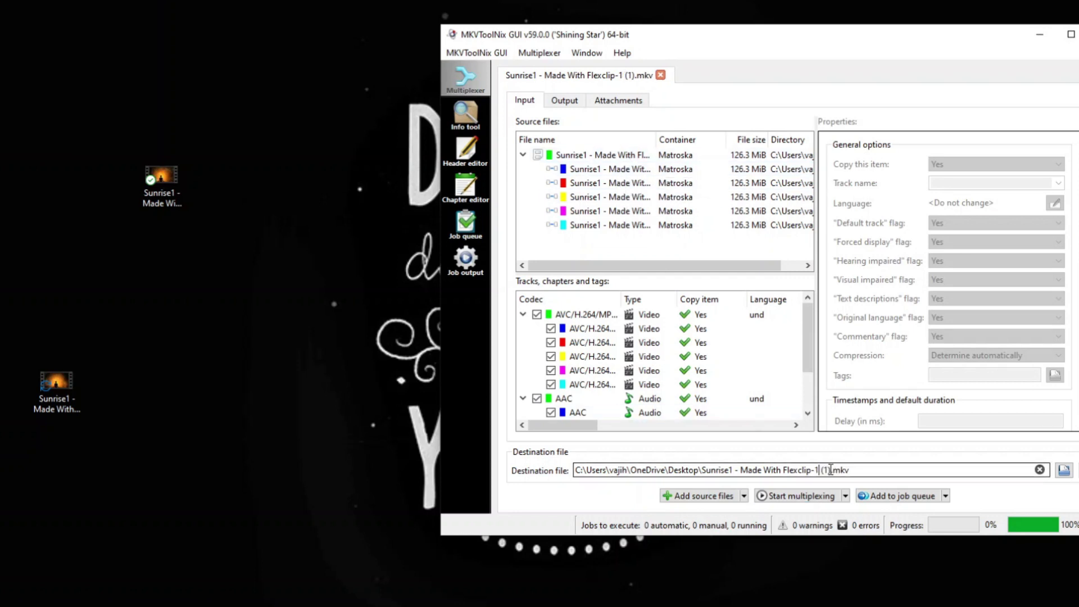
{"action": "type", "text": "hr"}
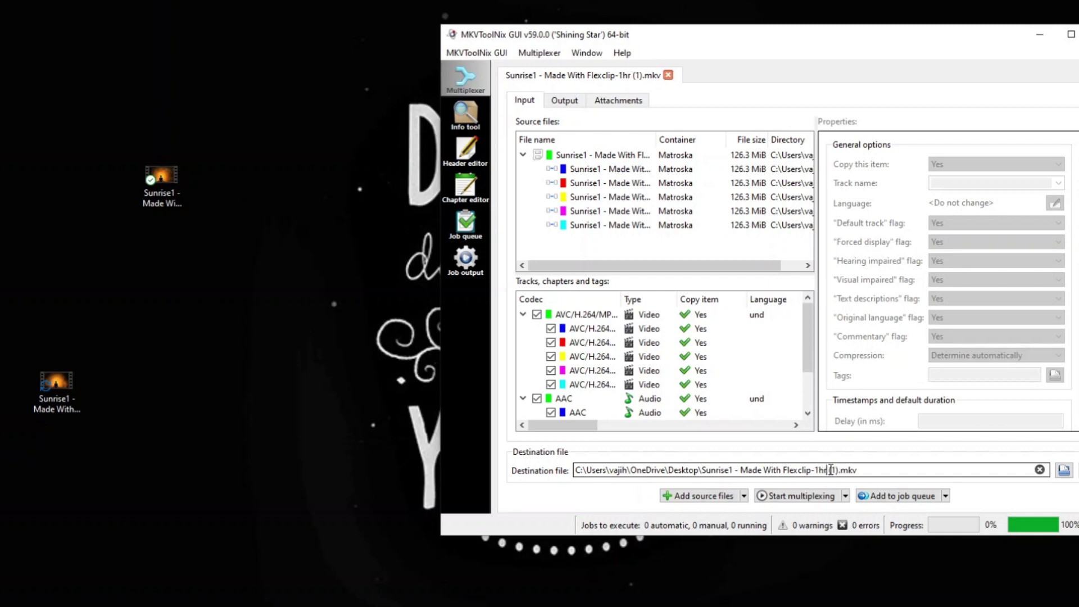
{"action": "left_click", "coordinate": [796, 500]}
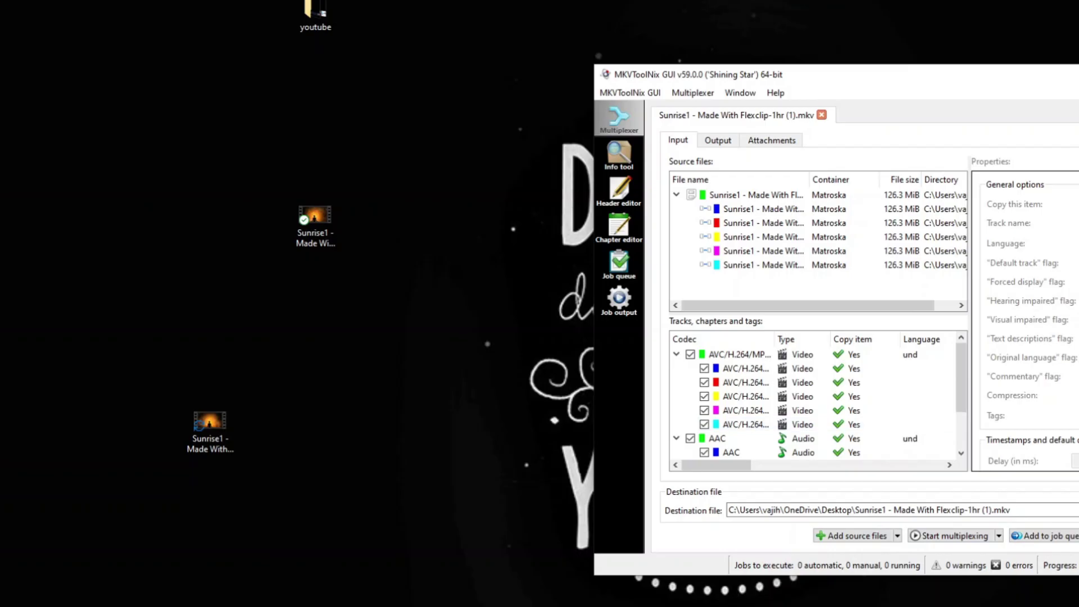
Step: Close the finished job and load the hour-long MKV into a new job
{"action": "left_click", "coordinate": [118, 236]}
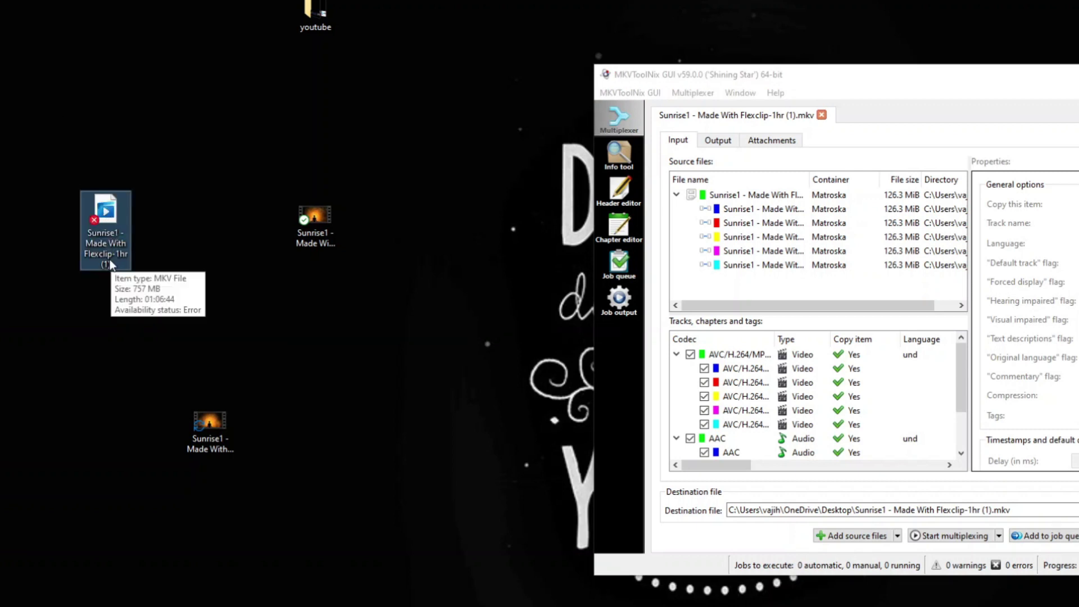
{"action": "left_click", "coordinate": [821, 114]}
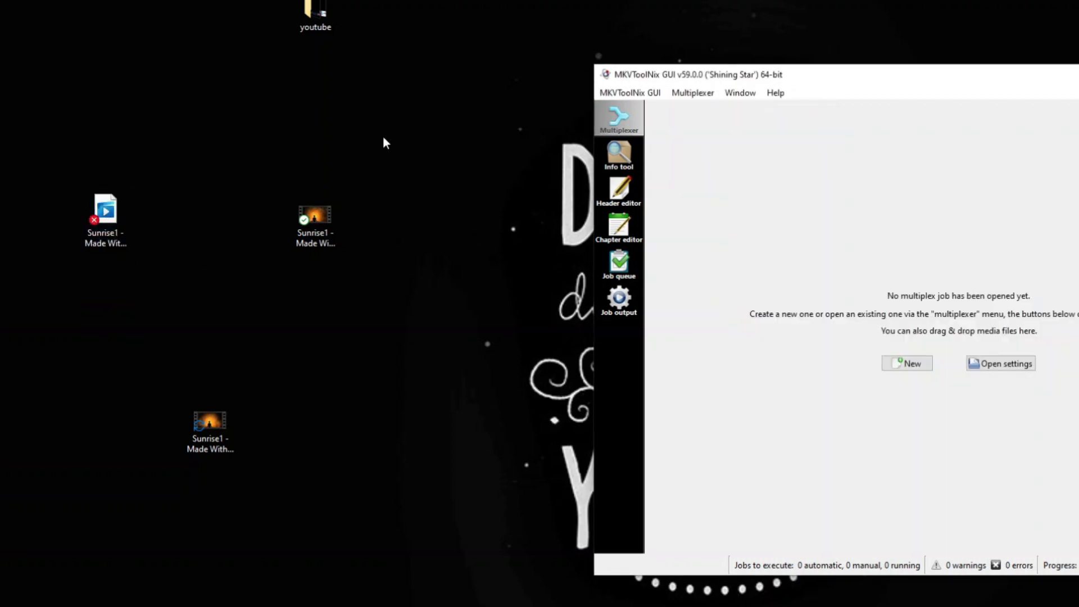
{"action": "left_click_drag", "start_coordinate": [111, 245], "coordinate": [894, 336]}
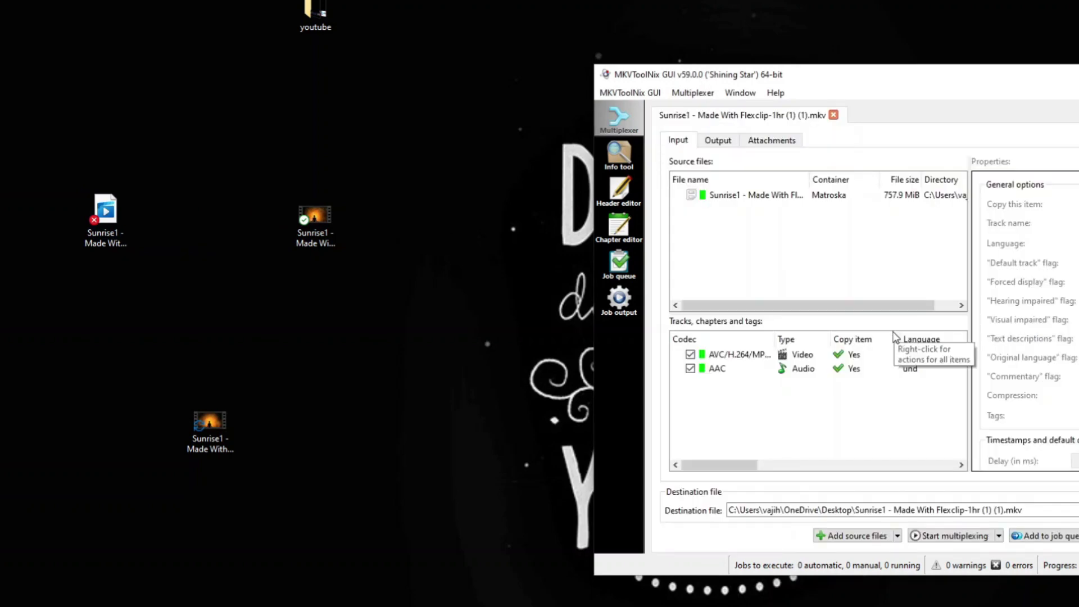
Step: Rename the output to 'Sunrise1 - Made With Flexclip-1hr (1) (10hr).mkv' and start multiplexing
{"action": "left_click", "coordinate": [988, 511]}
{"action": "left_click", "coordinate": [1000, 510]}
{"action": "type", "text": "0hr"}
{"action": "left_click", "coordinate": [968, 537]}
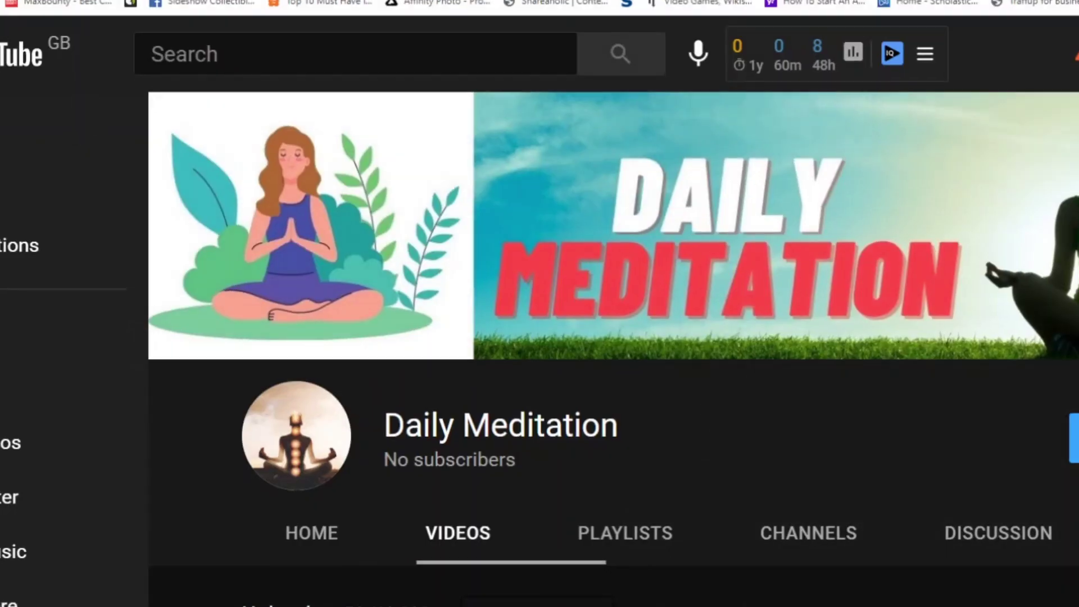
Step: Snap Chrome to the right half and upload the looped Sunrise1 MKV via Create > Upload videos
{"action": "key", "text": "super+Right"}
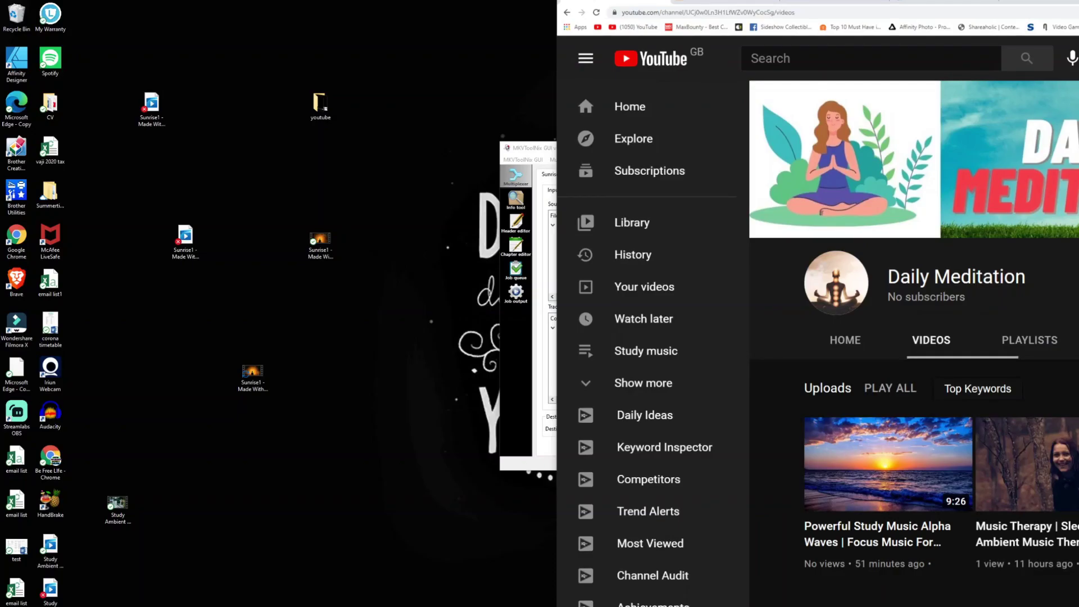
{"action": "left_click", "coordinate": [1059, 72]}
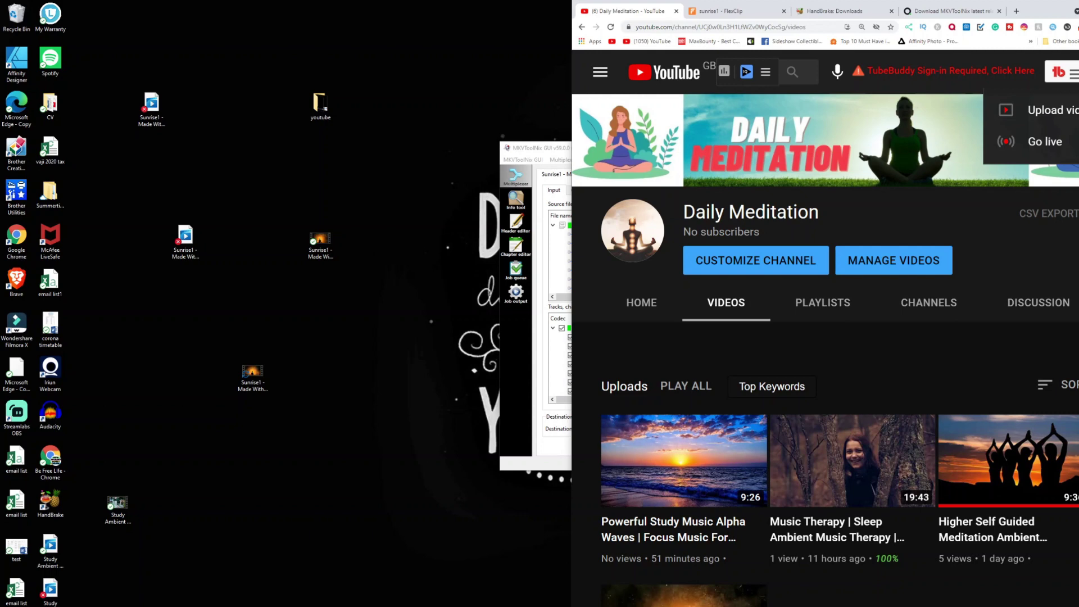
{"action": "left_click", "coordinate": [1051, 109]}
{"action": "left_click_drag", "start_coordinate": [151, 107], "coordinate": [843, 329]}
{"action": "left_click_drag", "start_coordinate": [843, 328], "coordinate": [843, 329]}
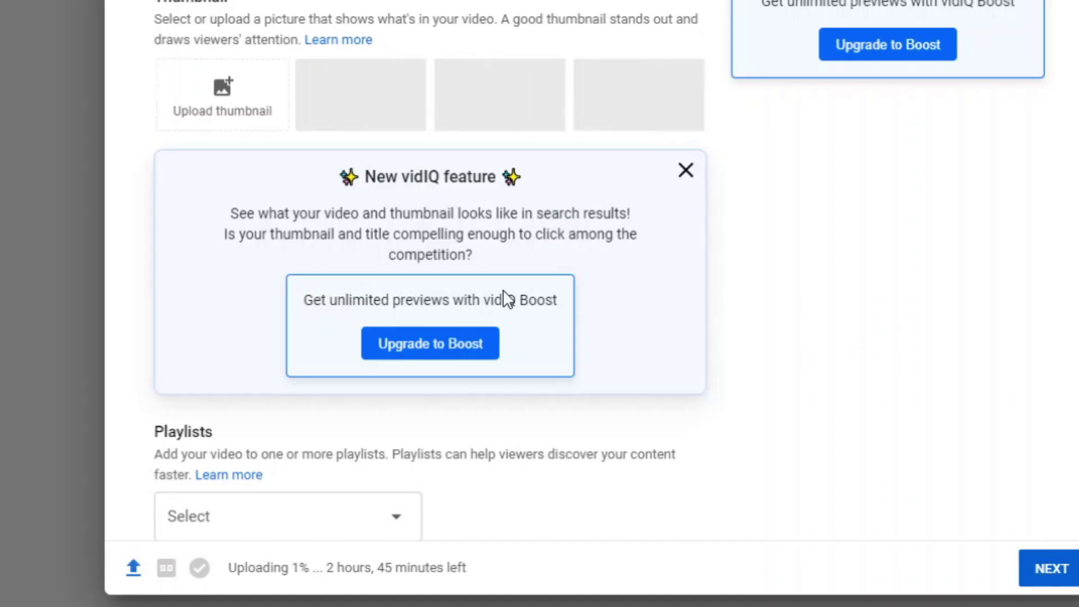